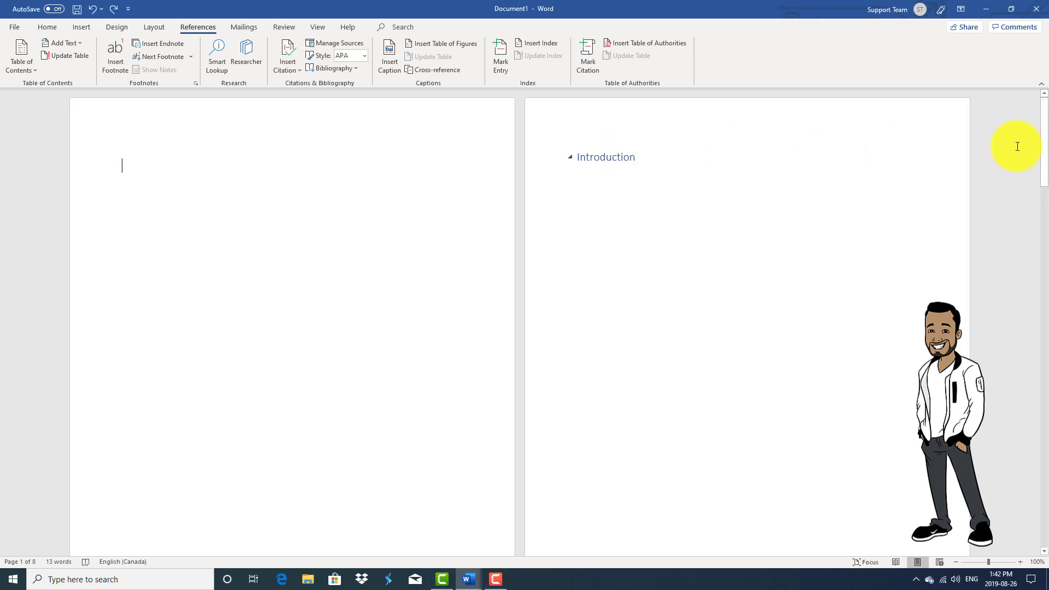
Scroll up through the document and select all of its content with Ctrl+A.
left_click_drag(1043, 151, 1041, 93)
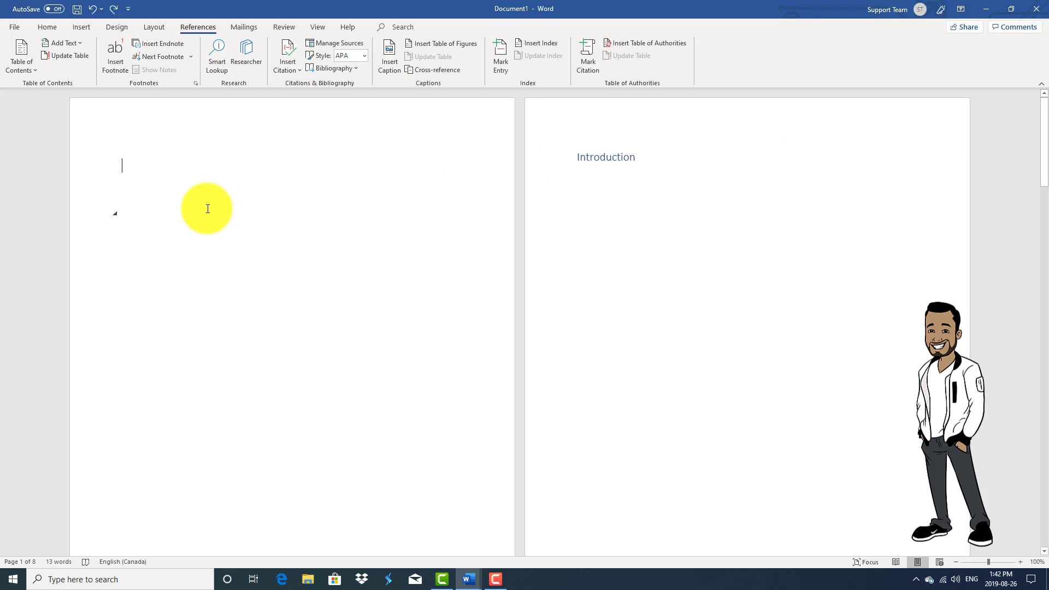
key("ctrl+a")
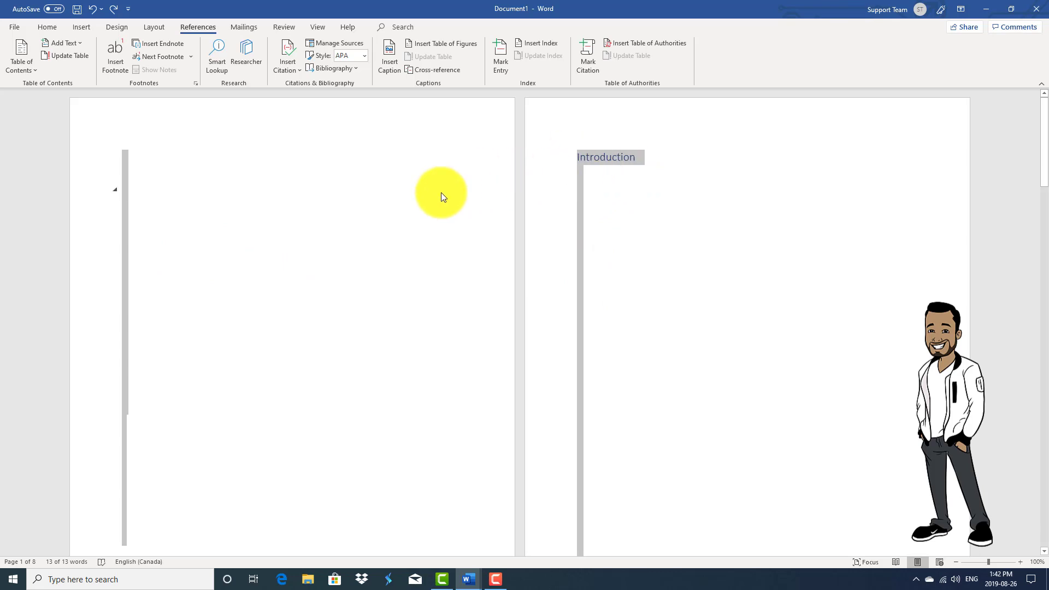
left_click(54, 29)
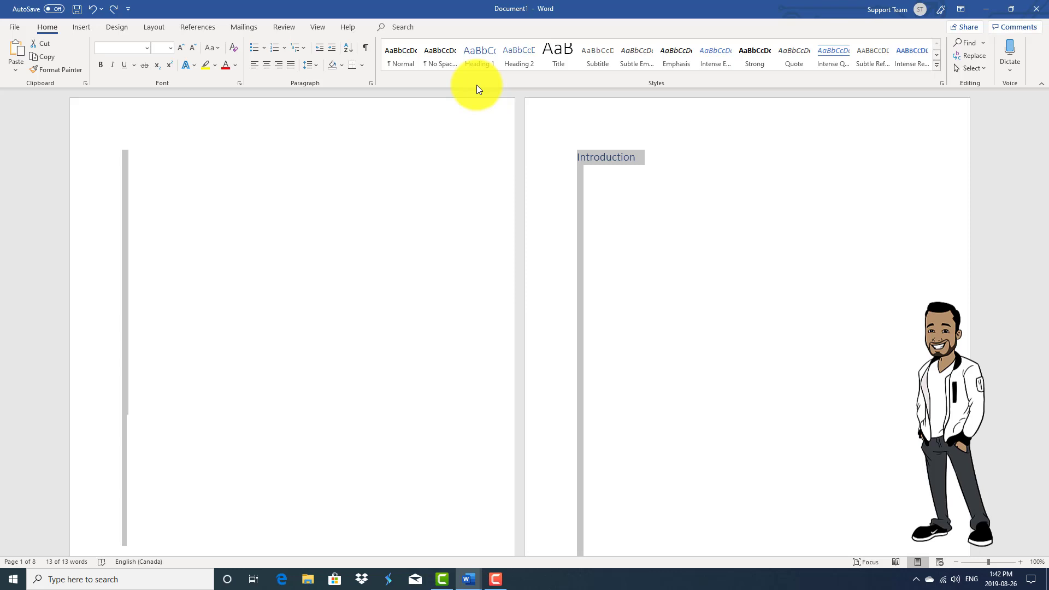
left_click(198, 30)
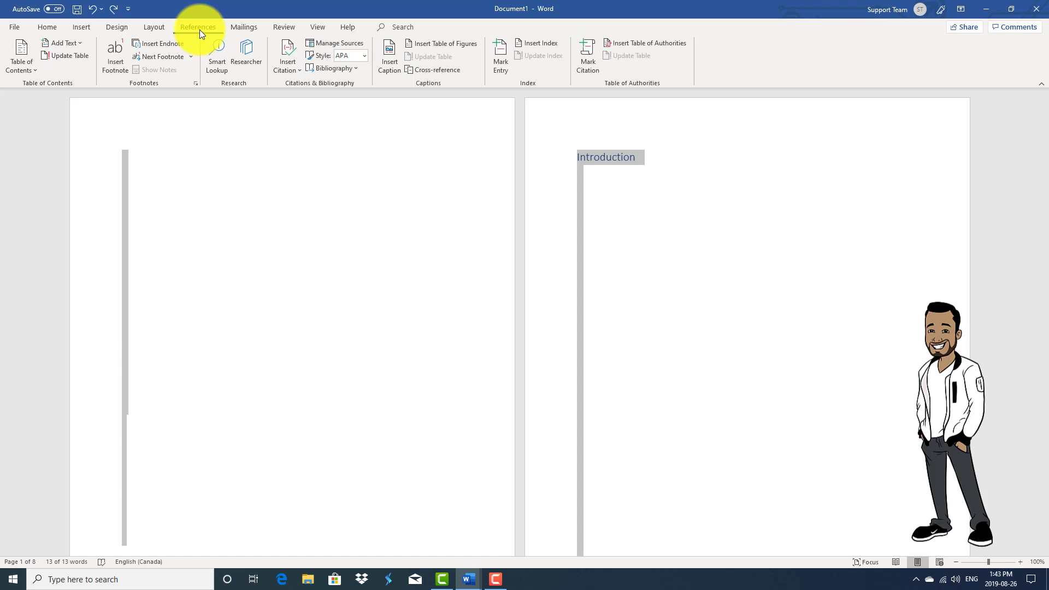
Deselect the document content and bring up the Table of Contents style gallery.
left_click(31, 70)
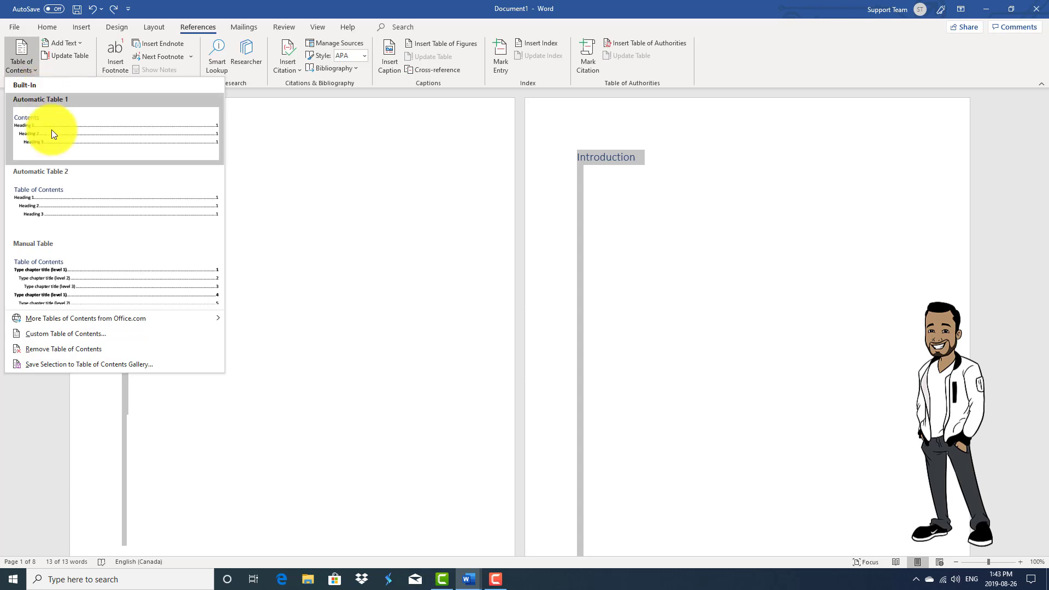
left_click(64, 259)
left_click(144, 164)
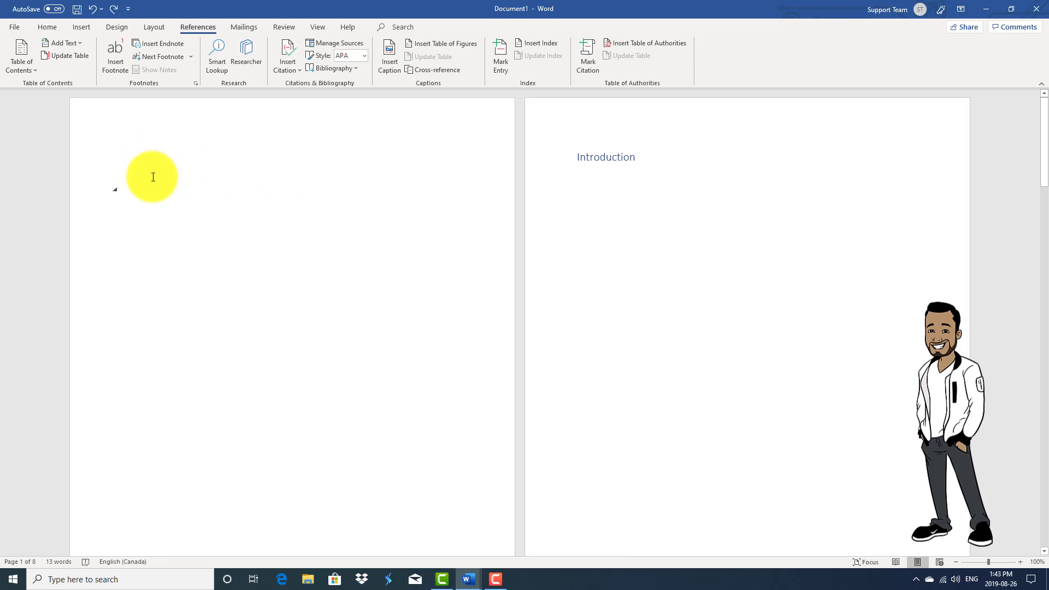
left_click(36, 69)
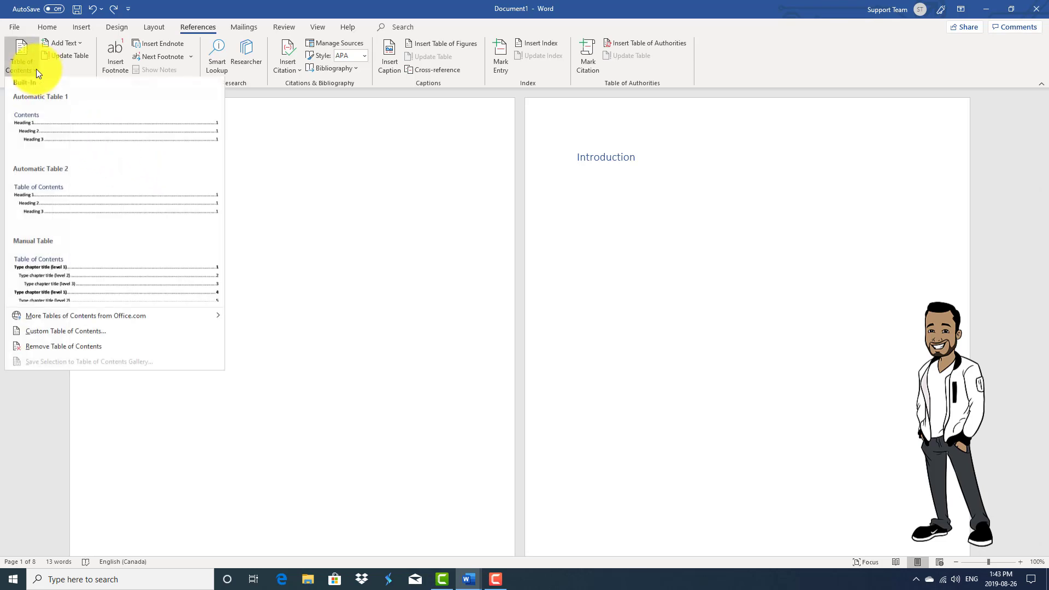
Insert Automatic Table 1 on page 1, listing Introduction (page 2) and Chapters 1–6 (pages 3–8).
left_click(63, 130)
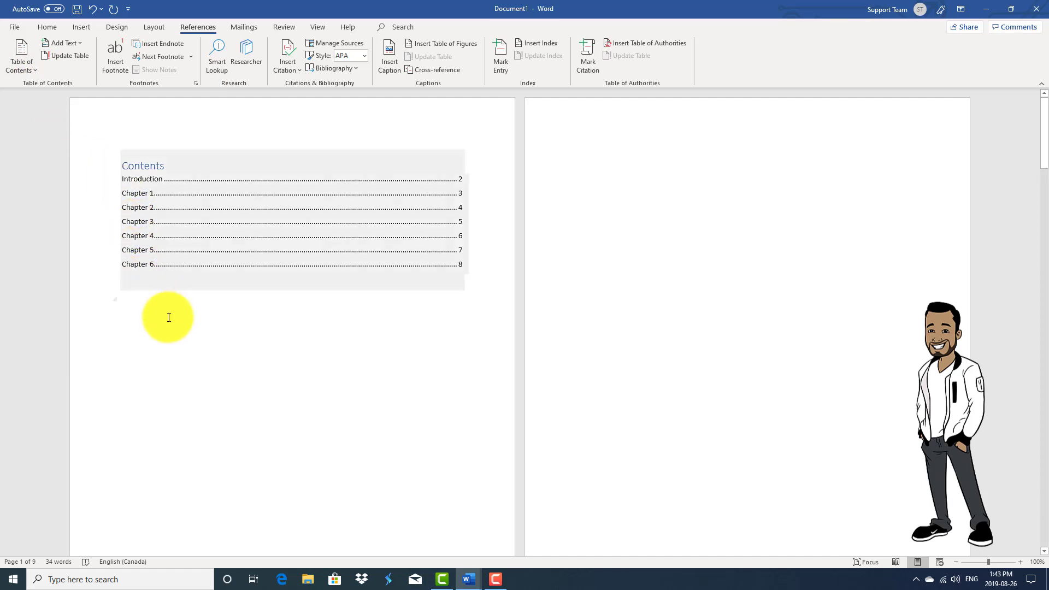
scroll(170, 318, "down", 1)
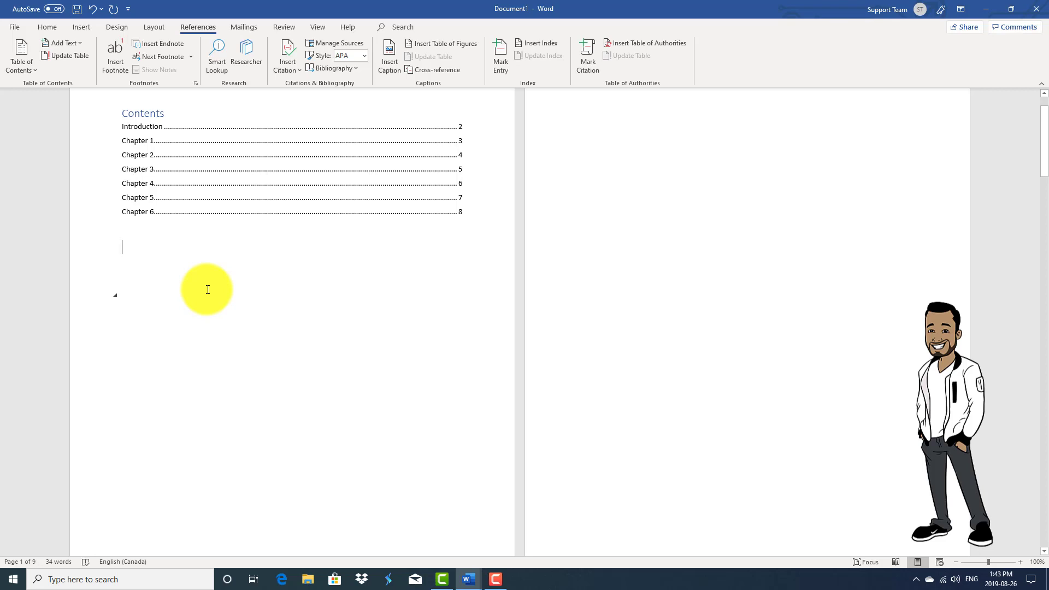
scroll(208, 290, "up", 1)
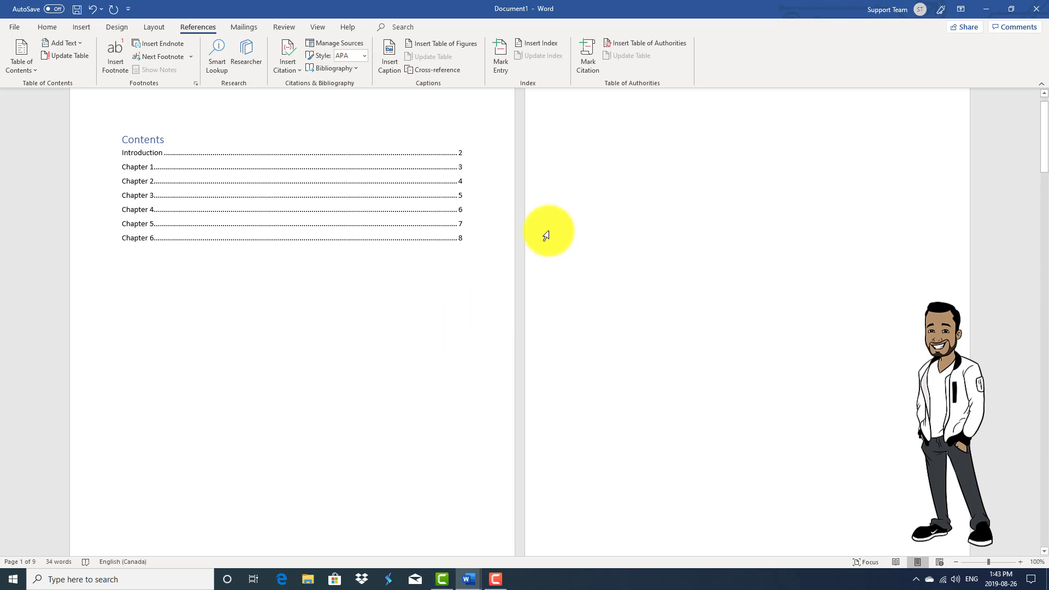
left_click(370, 144)
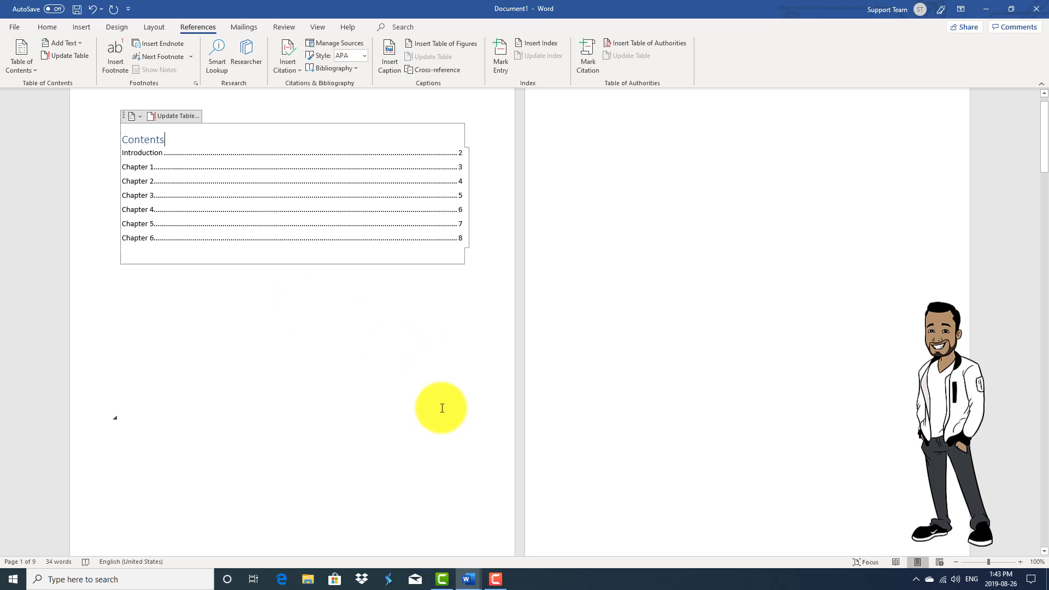
Scroll through the document to compare the Contents entries with the headings on pages 2–8.
scroll(494, 394, "down", 2)
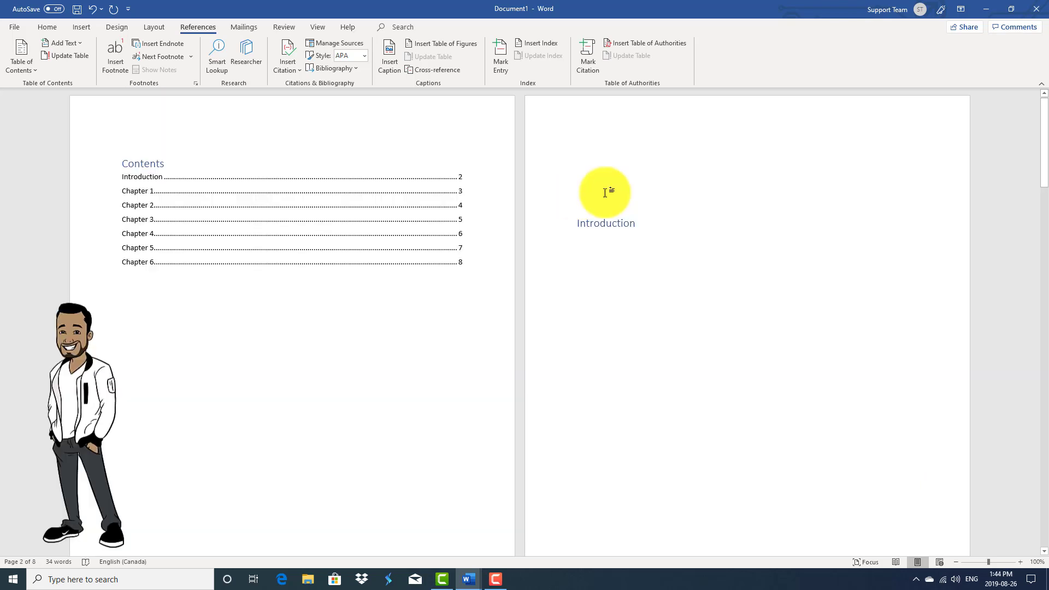
scroll(634, 273, "down", 3)
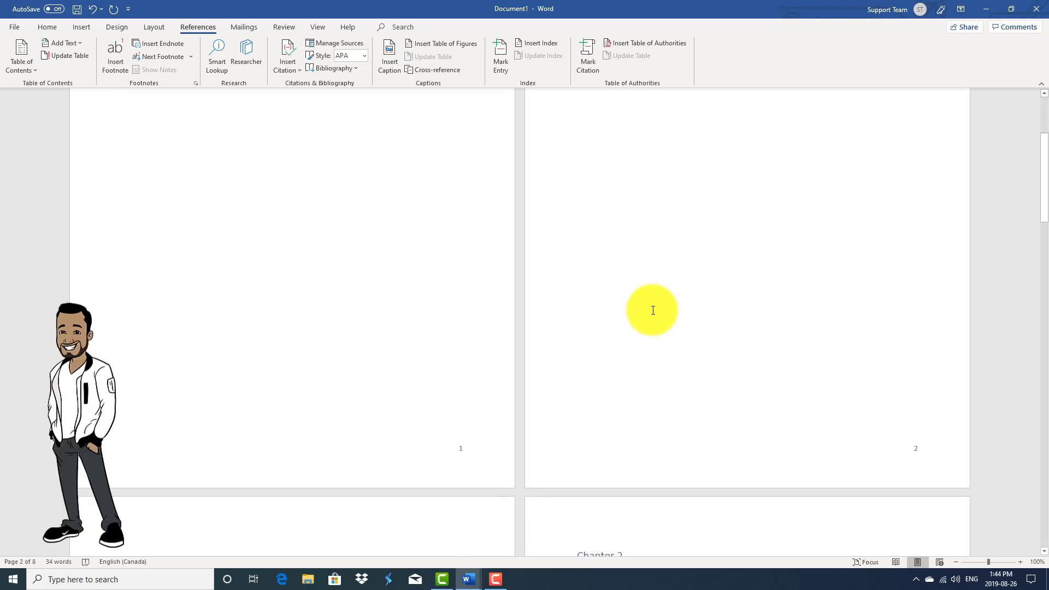
scroll(309, 150, "up", 3)
scroll(669, 323, "down", 5)
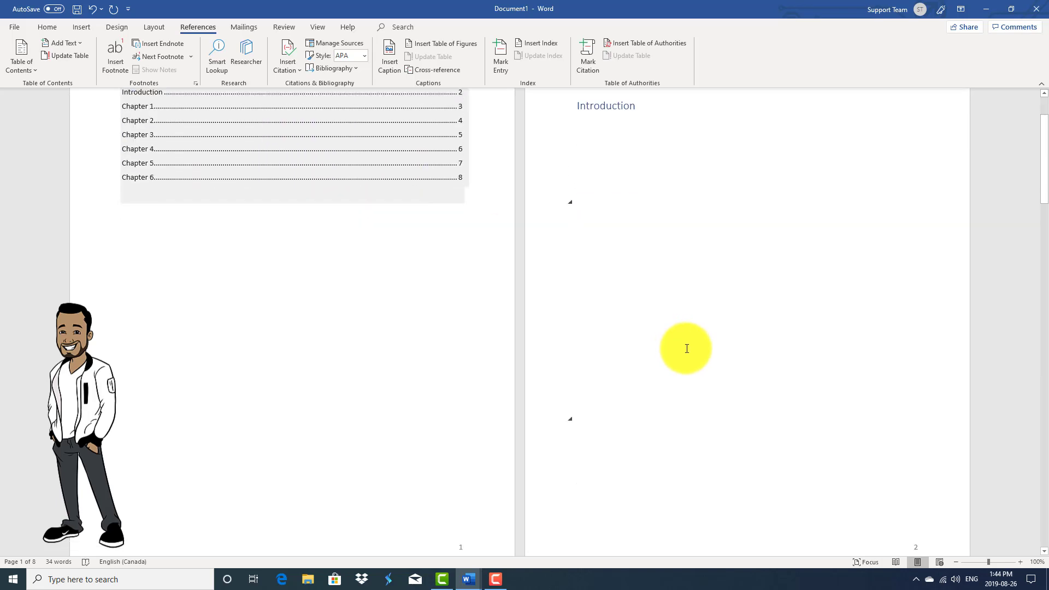
scroll(525, 316, "up", 4)
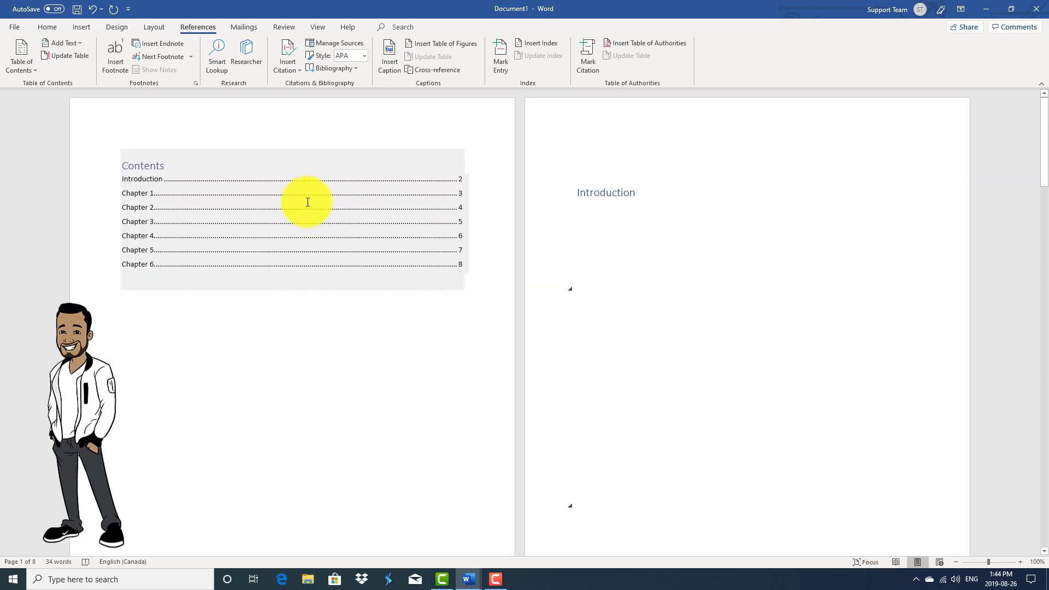
scroll(749, 375, "down", 4)
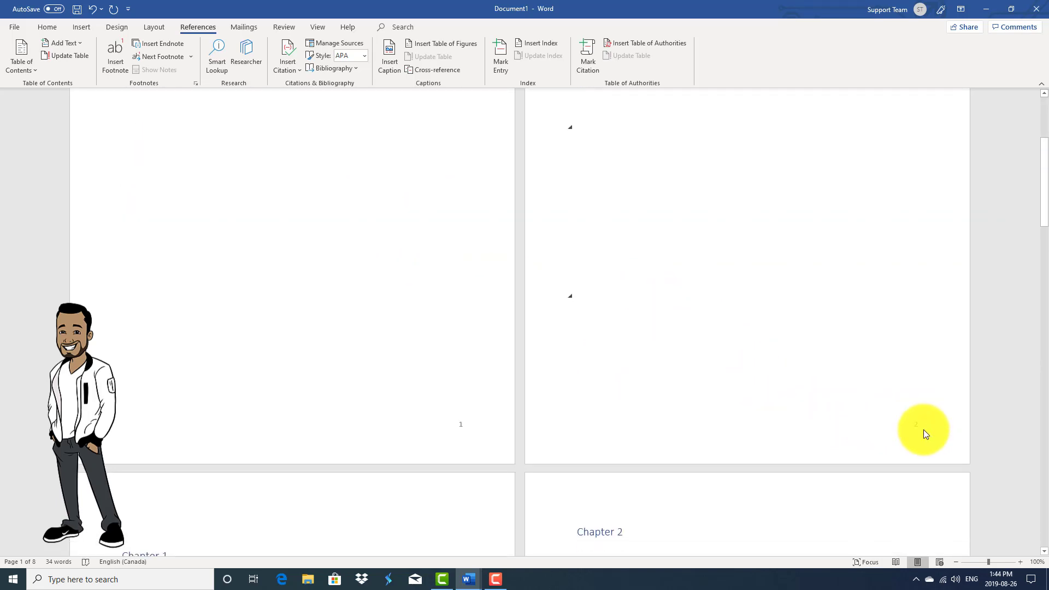
scroll(876, 426, "up", 5)
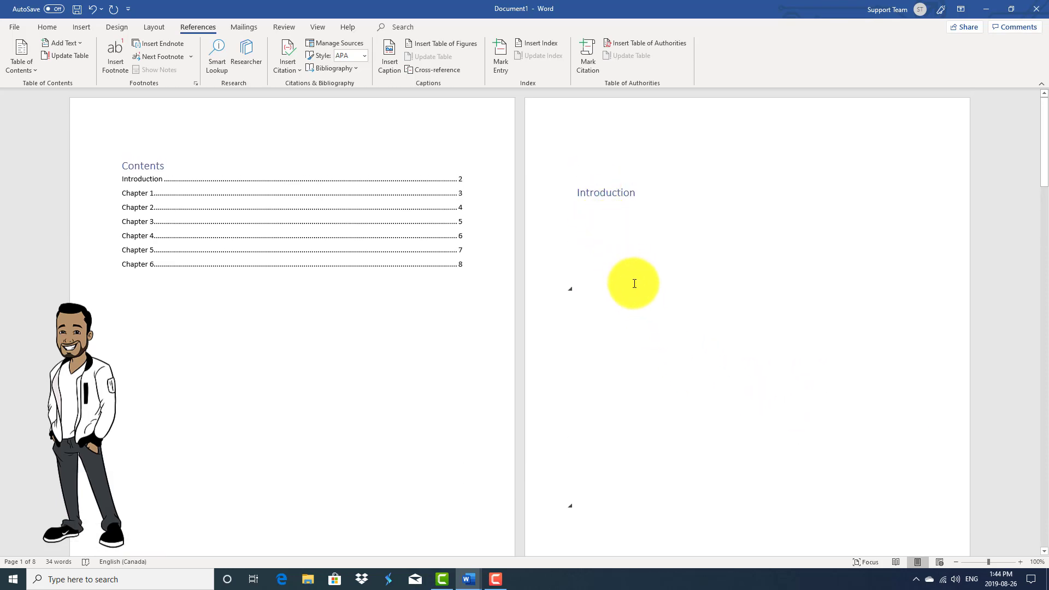
scroll(672, 366, "down", 5)
scroll(377, 452, "down", 8)
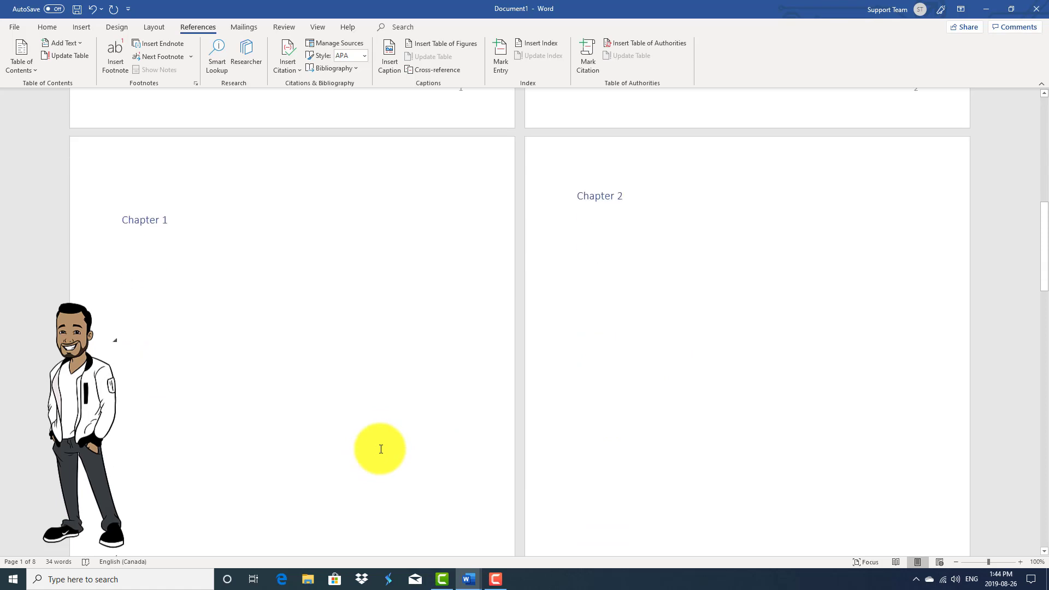
scroll(448, 405, "up", 12)
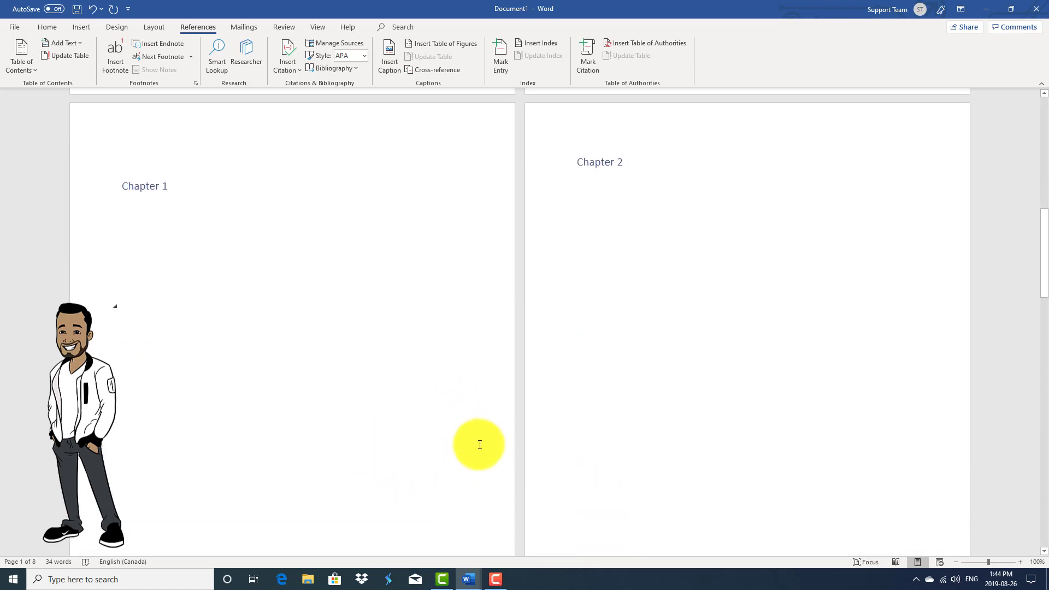
scroll(629, 306, "up", 2)
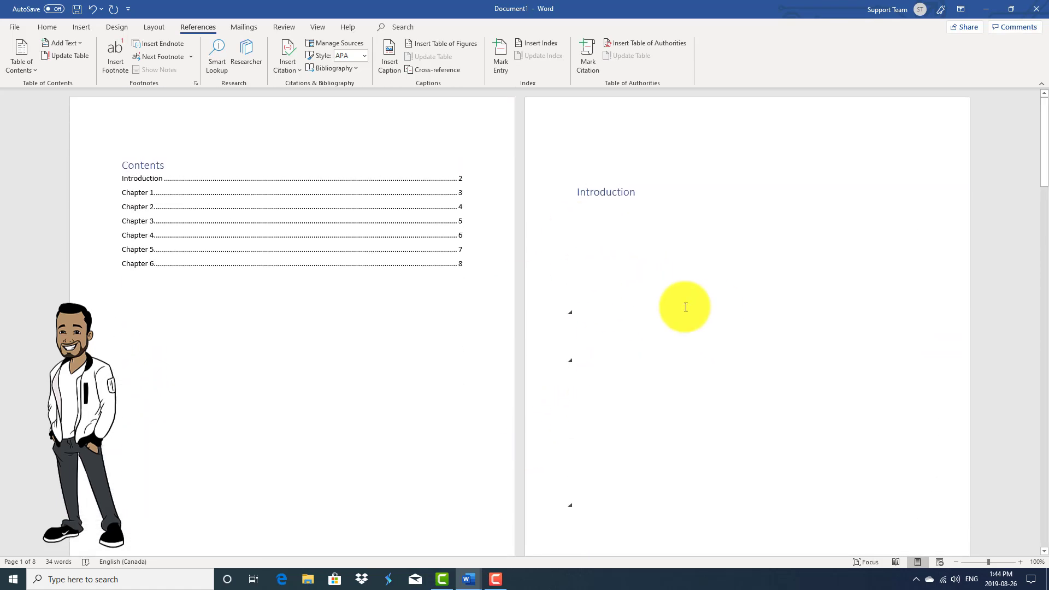
scroll(610, 180, "down", 2)
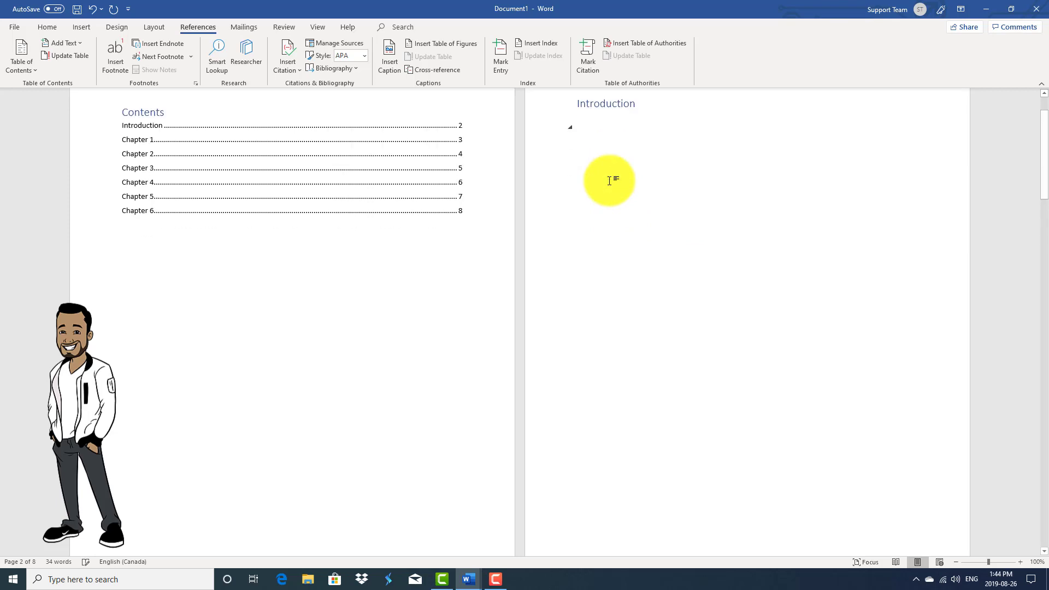
Add blank lines above Introduction to push it to page 3, making the document nine pages.
key("Return")
key("Return")
key("Return")
key("Return")
key("Return")
key("Return")
key("Return")
key("Return")
key("Return")
key("Return")
key("Return")
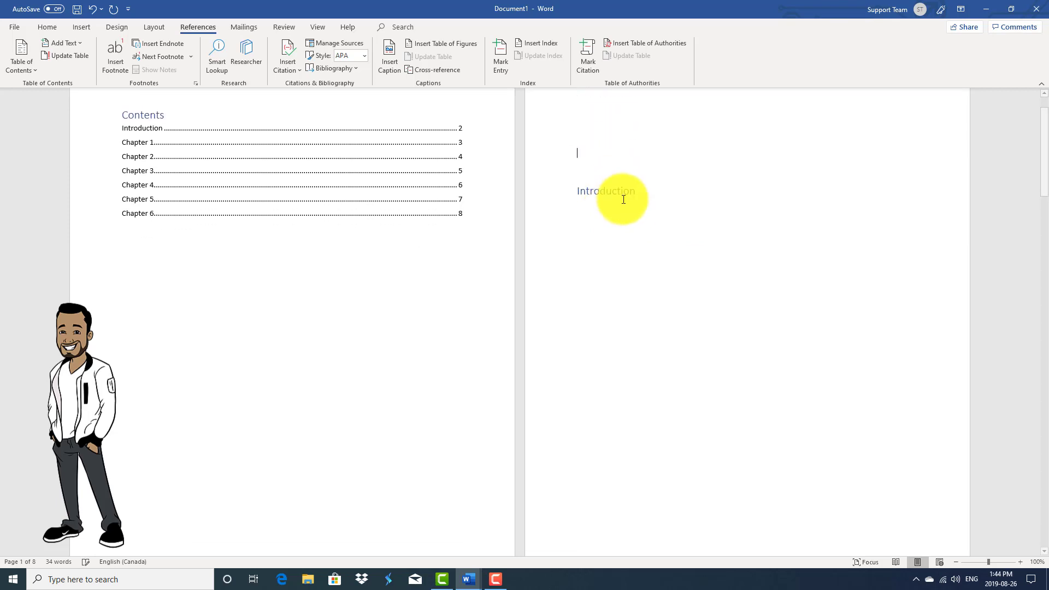
key("Return")
key("Return")
key("Return")
key("Return")
key("Return")
key("Return")
key("Return")
key("Return")
key("Return")
key("Return")
scroll(628, 235, "down", 10)
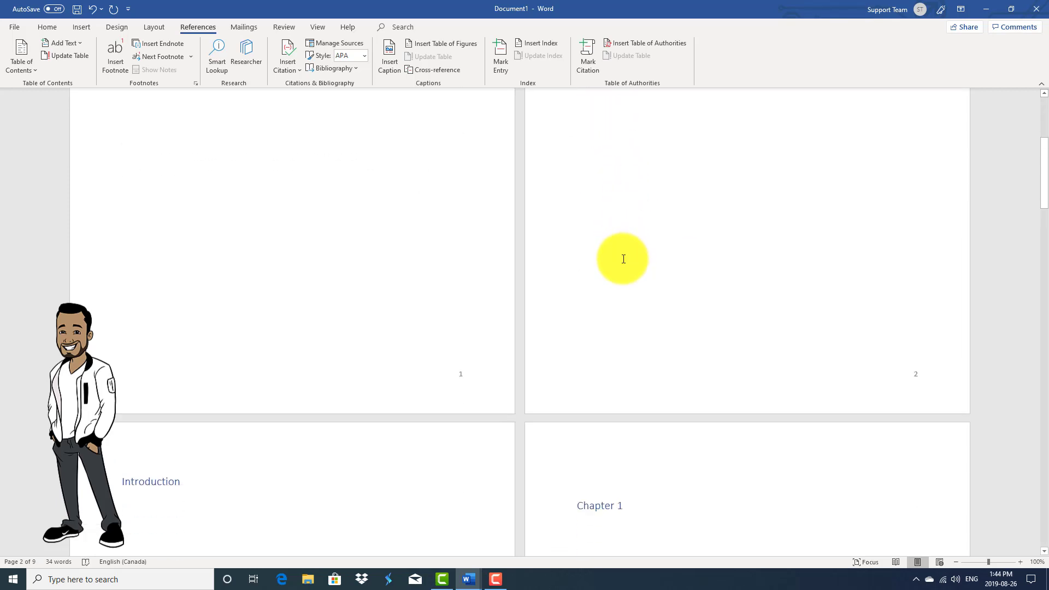
scroll(406, 372, "down", 9)
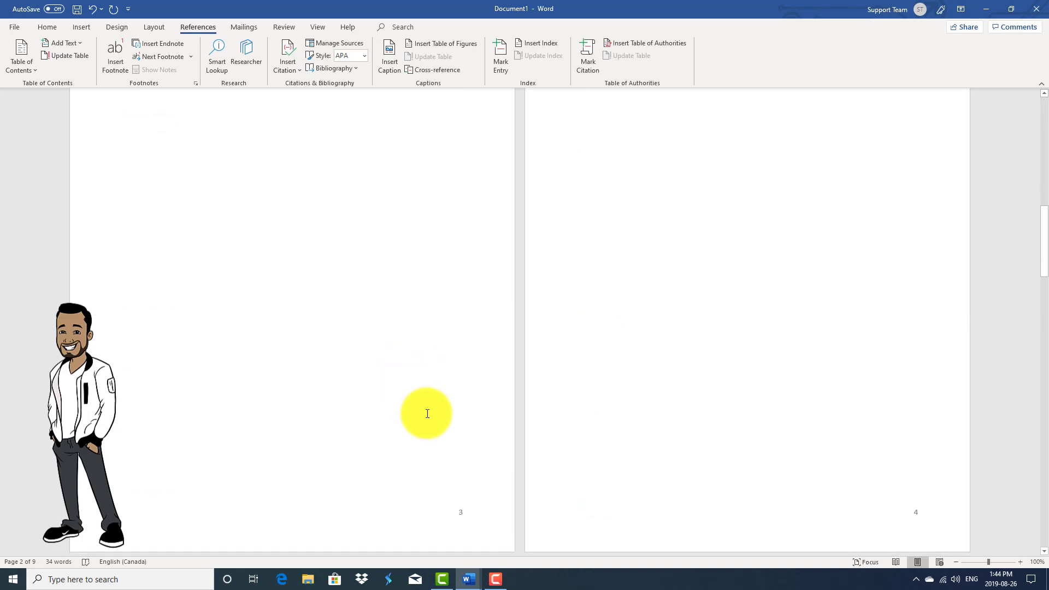
scroll(197, 186, "up", 4)
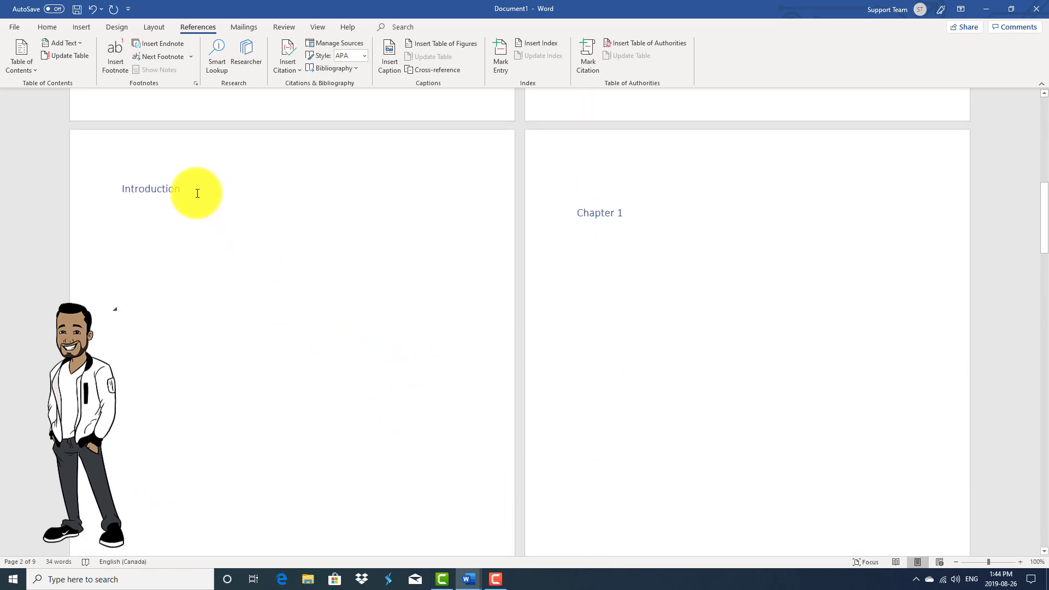
scroll(332, 339, "down", 5)
scroll(443, 503, "up", 18)
scroll(457, 499, "down", 10)
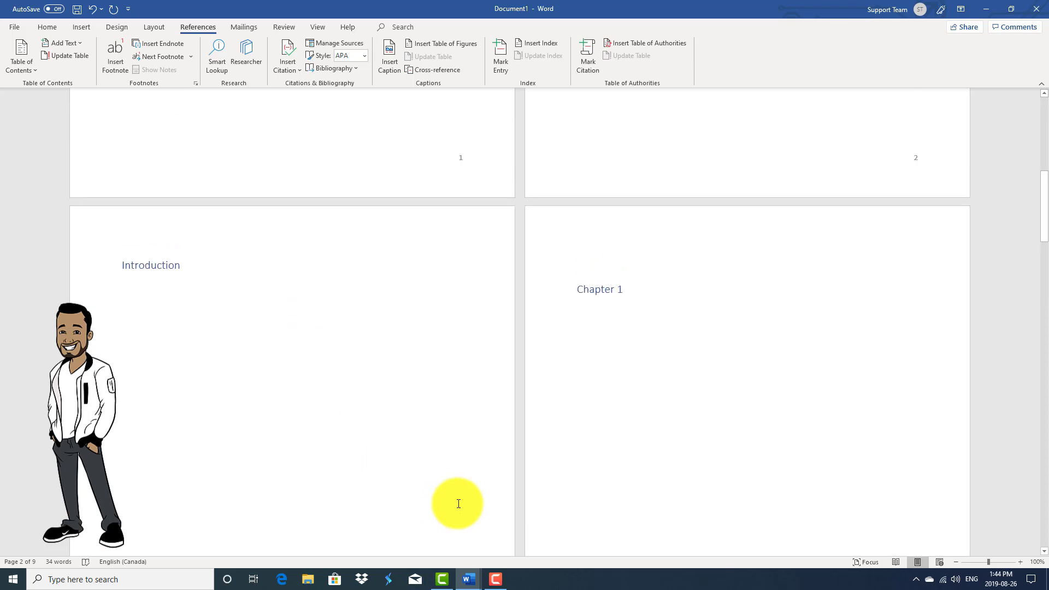
scroll(457, 498, "up", 11)
scroll(557, 487, "up", 4)
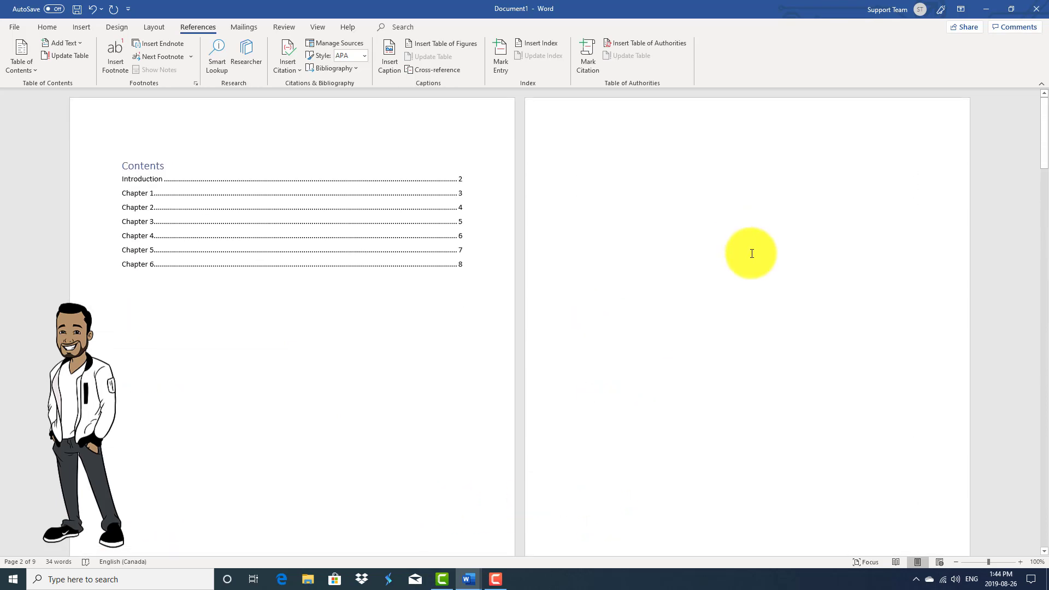
scroll(749, 251, "down", 5)
scroll(762, 271, "up", 4)
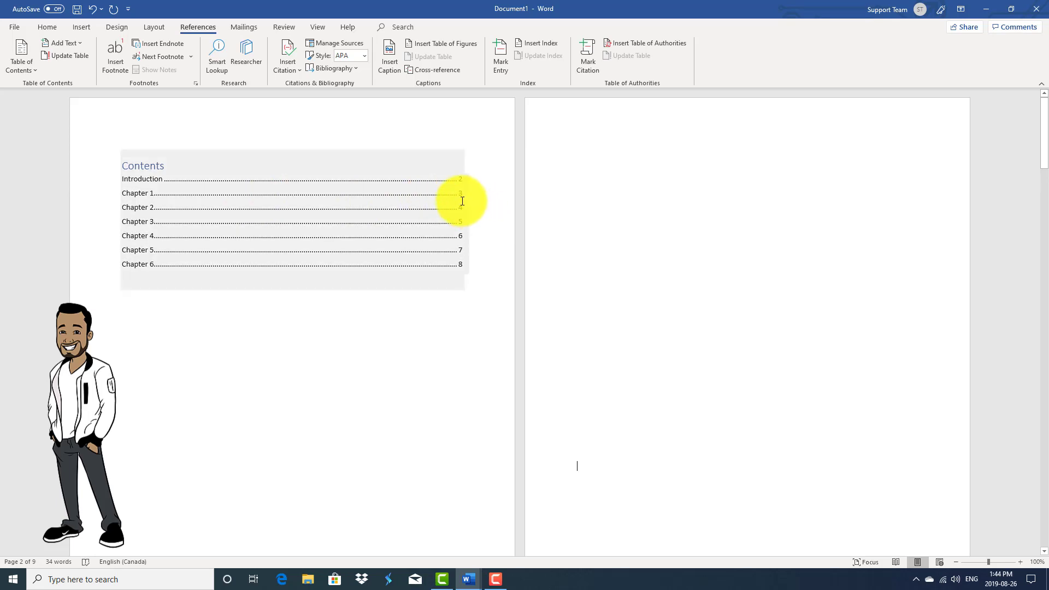
scroll(463, 201, "down", 4)
scroll(461, 244, "up", 2)
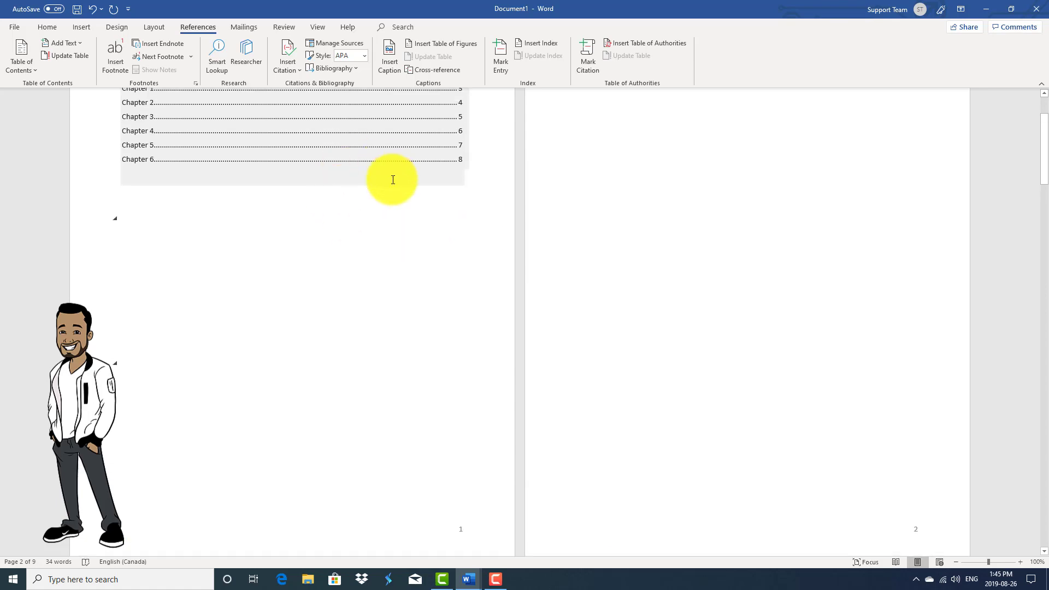
scroll(416, 235, "down", 5)
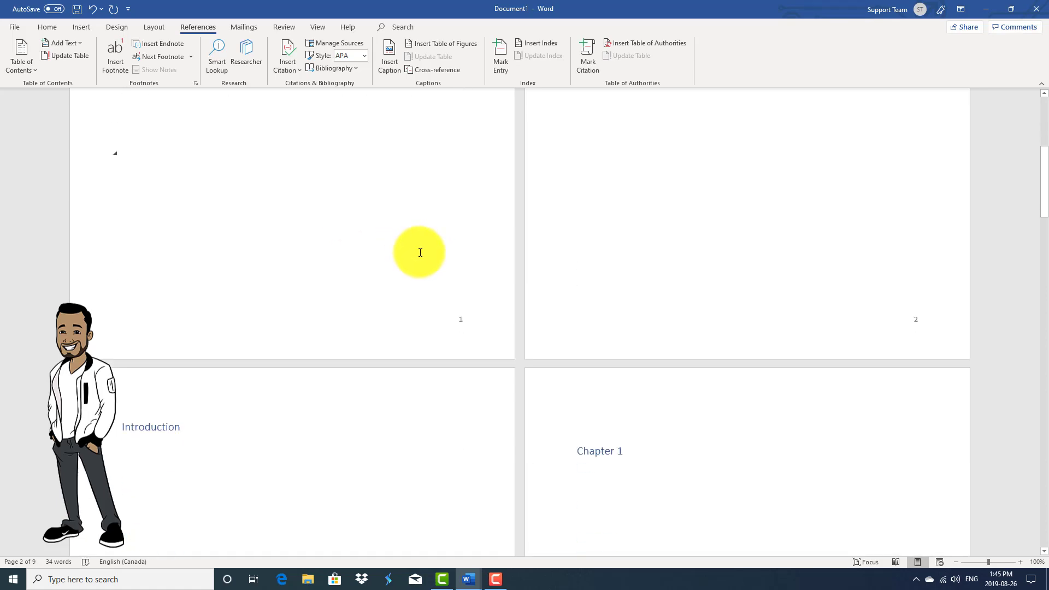
scroll(421, 254, "down", 4)
scroll(303, 223, "up", 1)
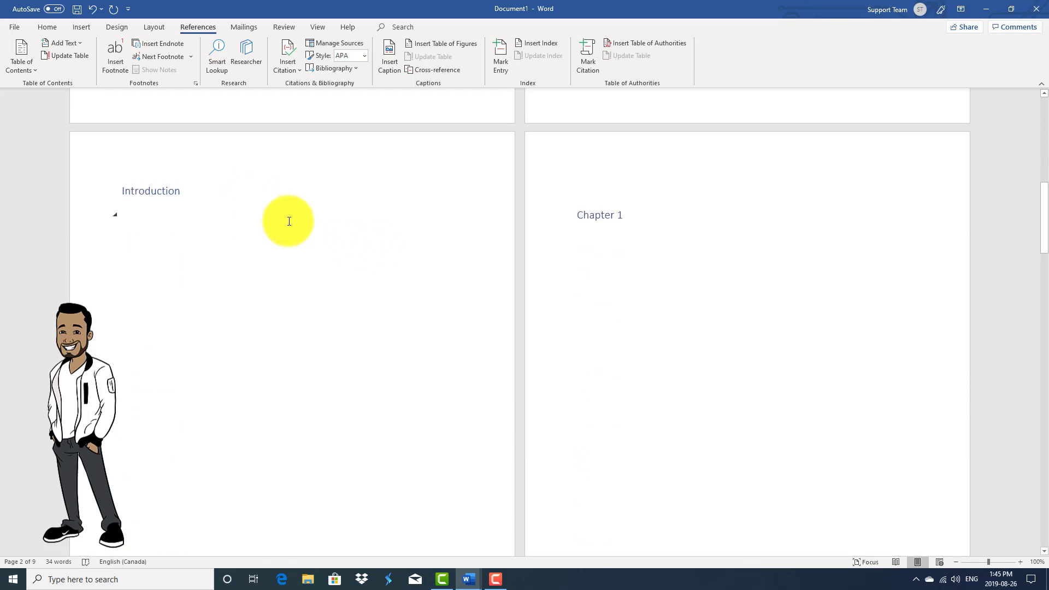
scroll(301, 241, "down", 4)
scroll(389, 355, "up", 13)
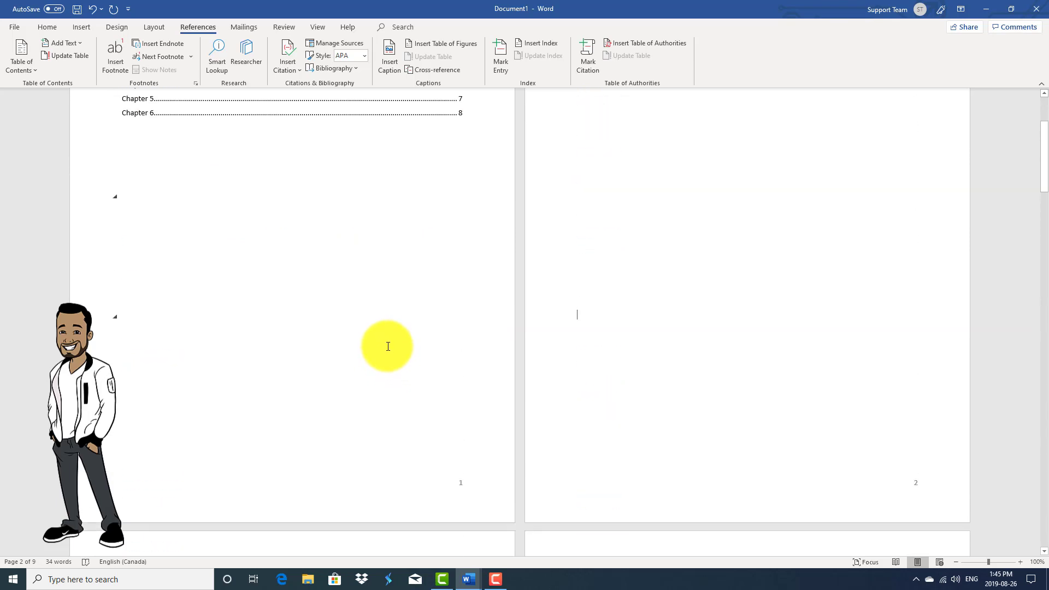
Update the Contents page numbers only: Introduction 3, Chapters 1–6 on 4, 5, 5, 7, 8, 9.
left_click(289, 194)
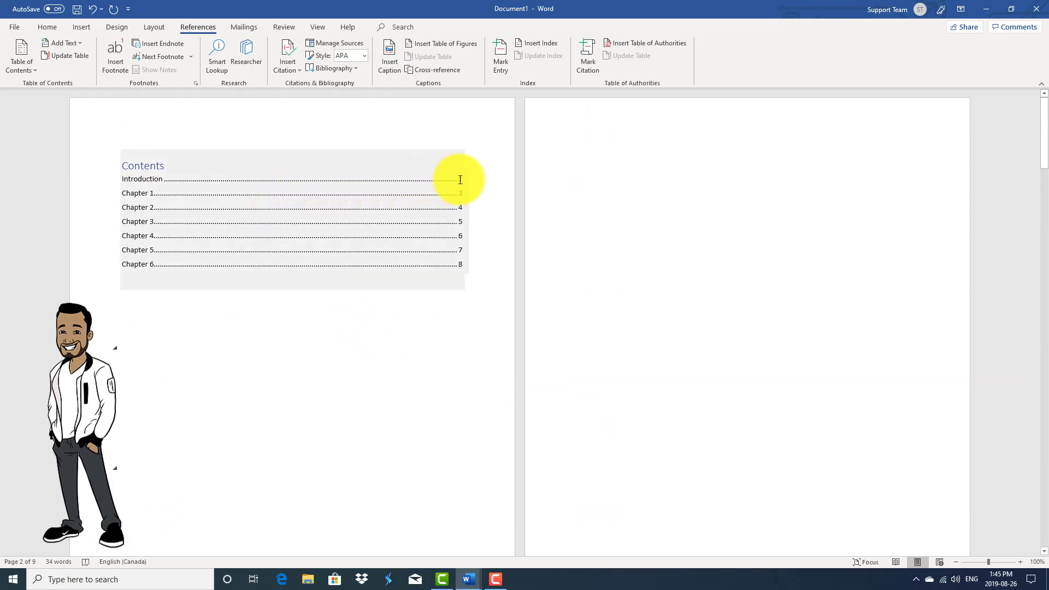
left_click(283, 166)
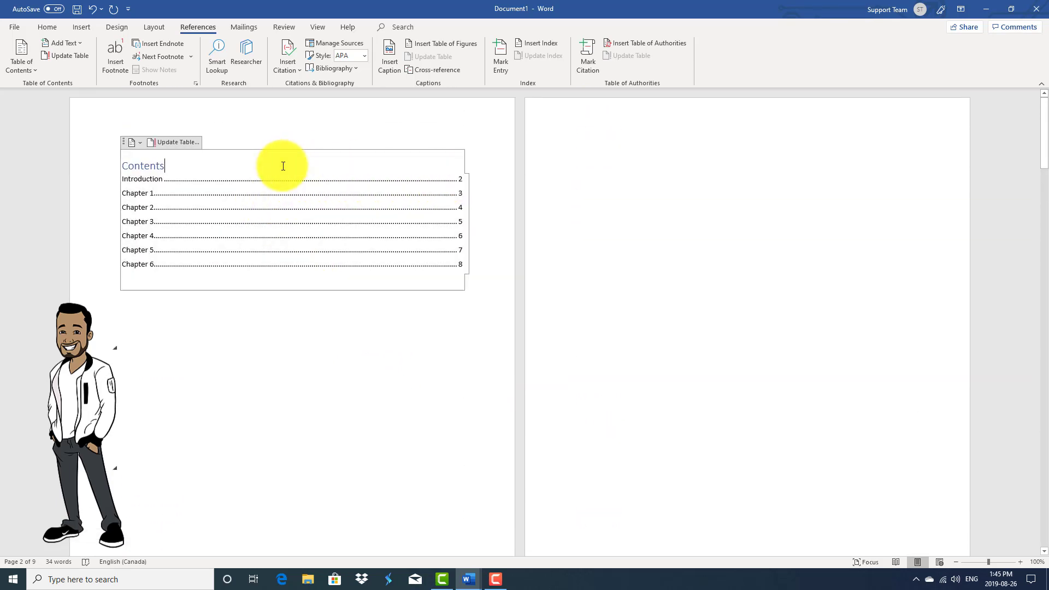
left_click(179, 143)
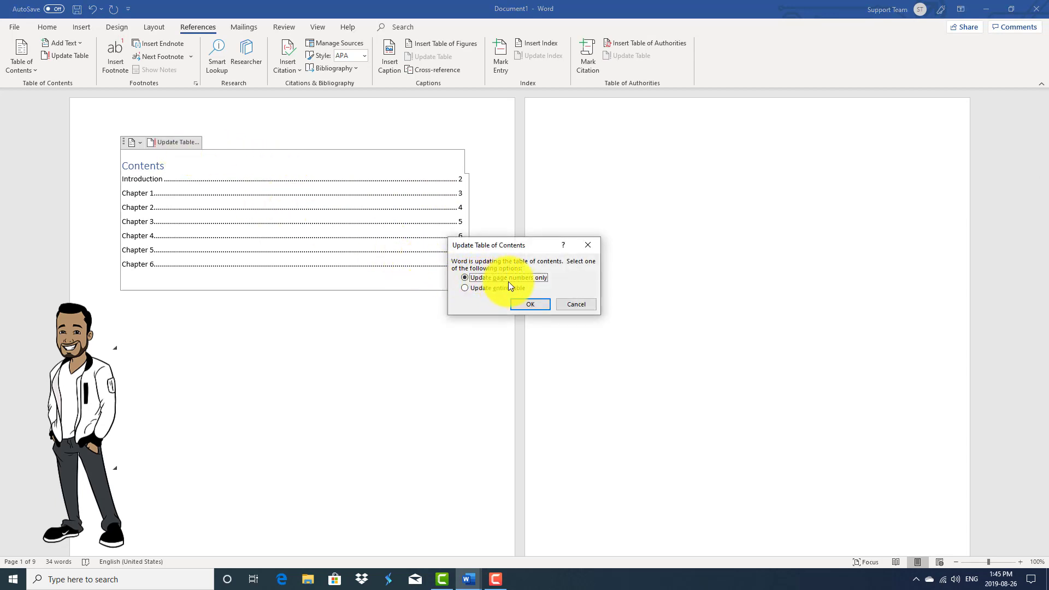
left_click(531, 304)
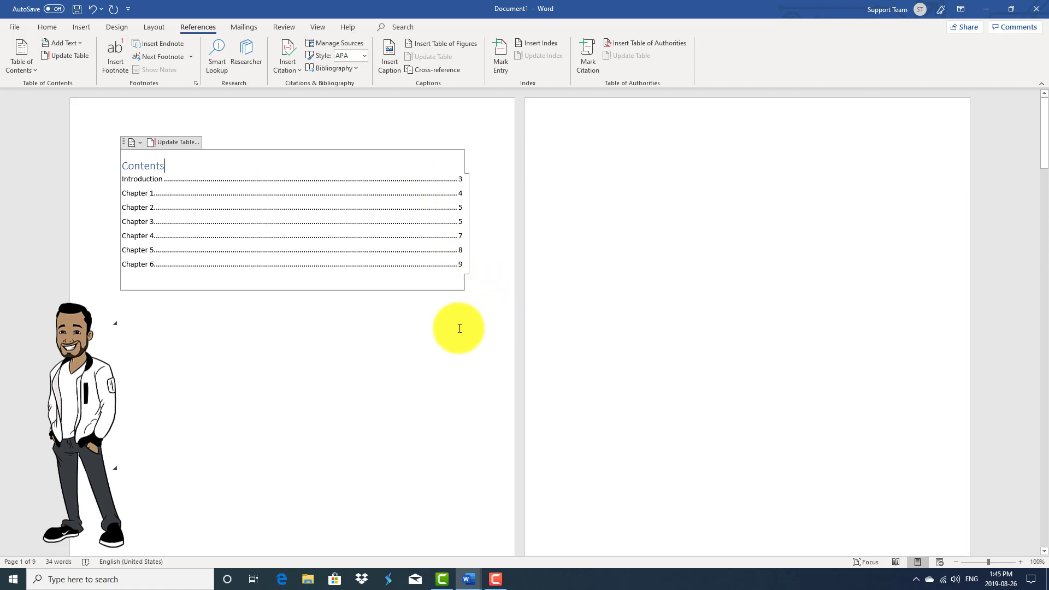
scroll(460, 326, "down", 8)
scroll(459, 327, "down", 5)
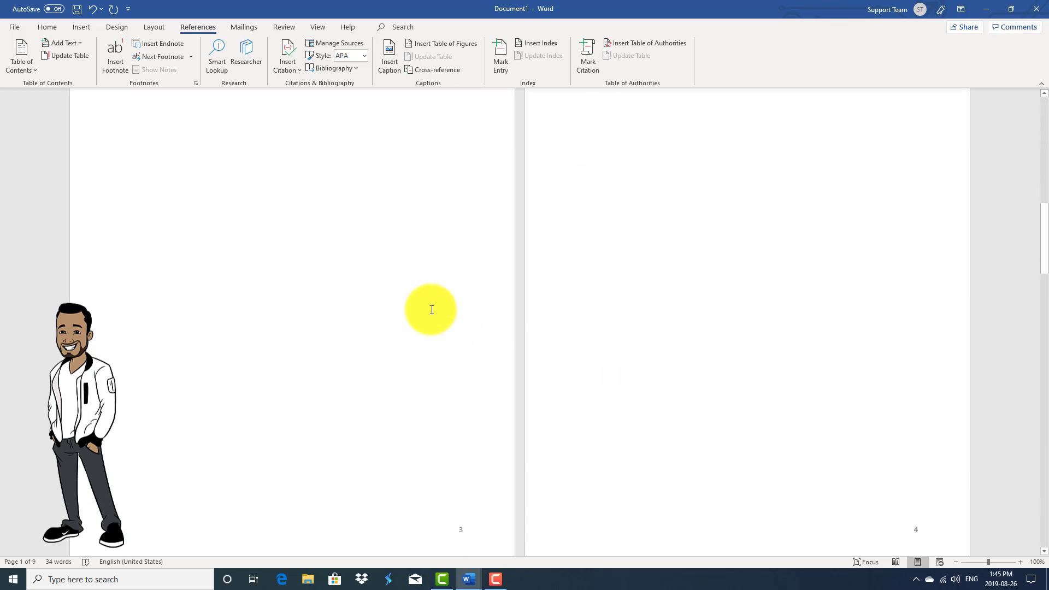
scroll(401, 386, "up", 12)
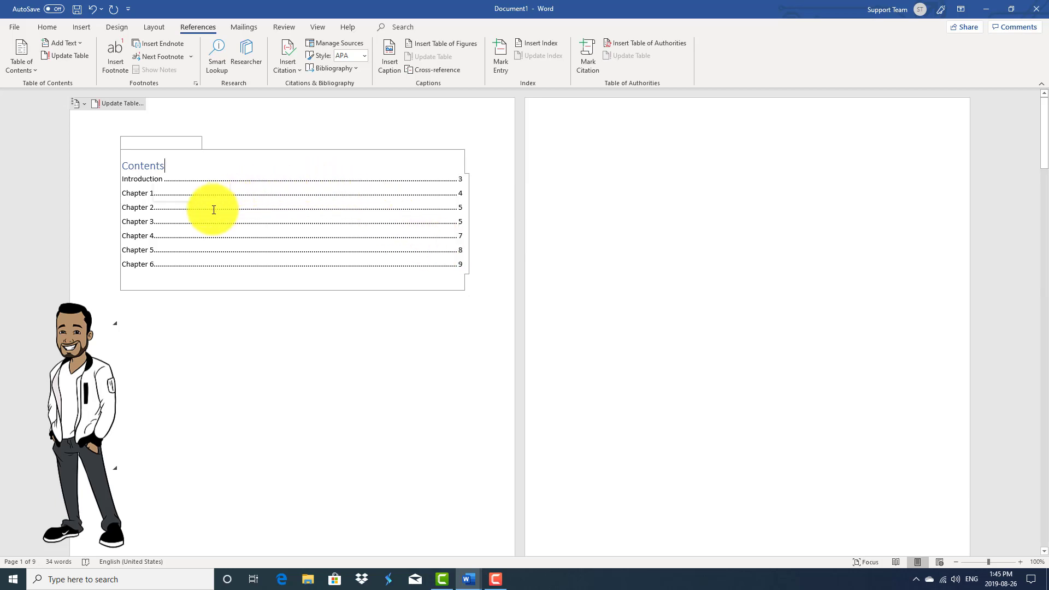
triple_click(168, 249)
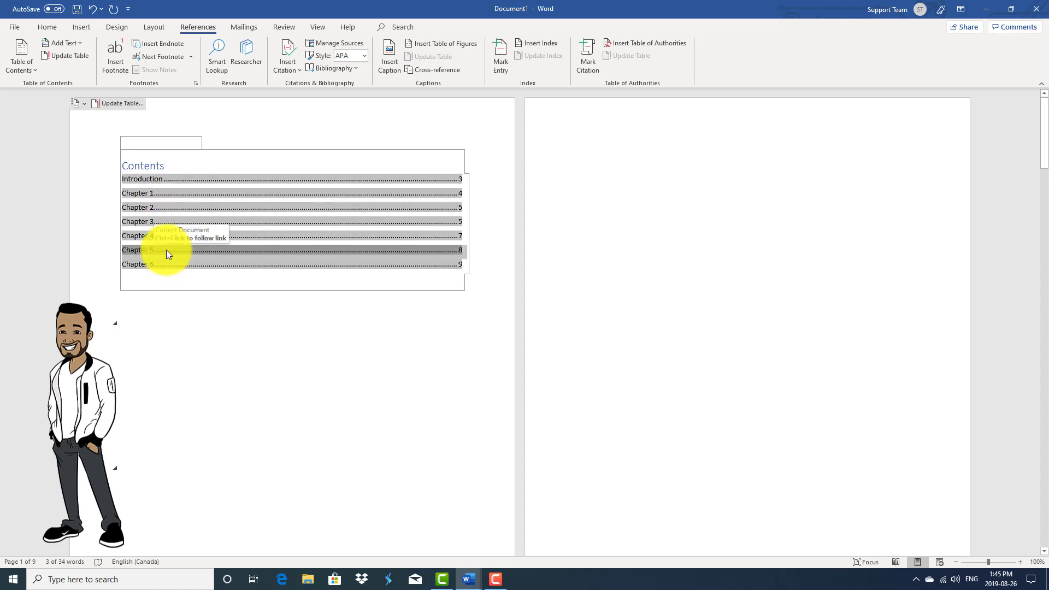
left_click(166, 250, "ctrl")
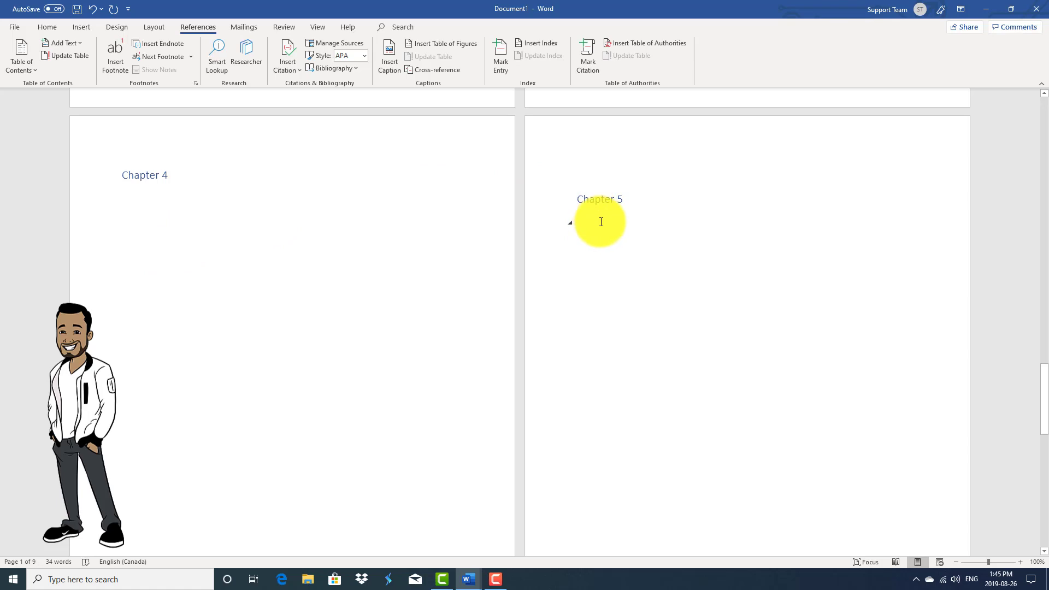
left_click_drag(1043, 371, 1044, 94)
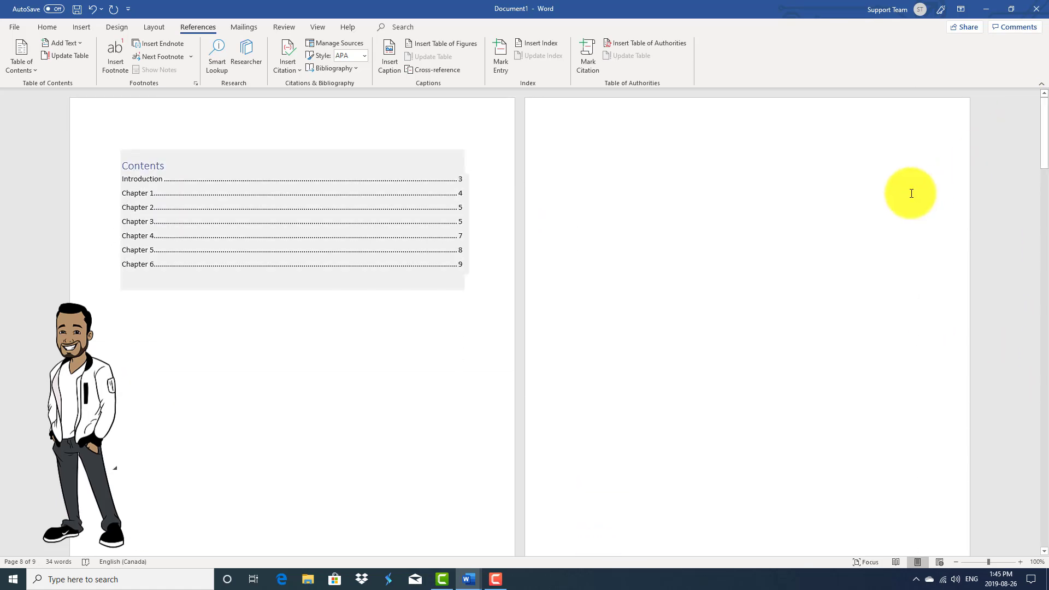